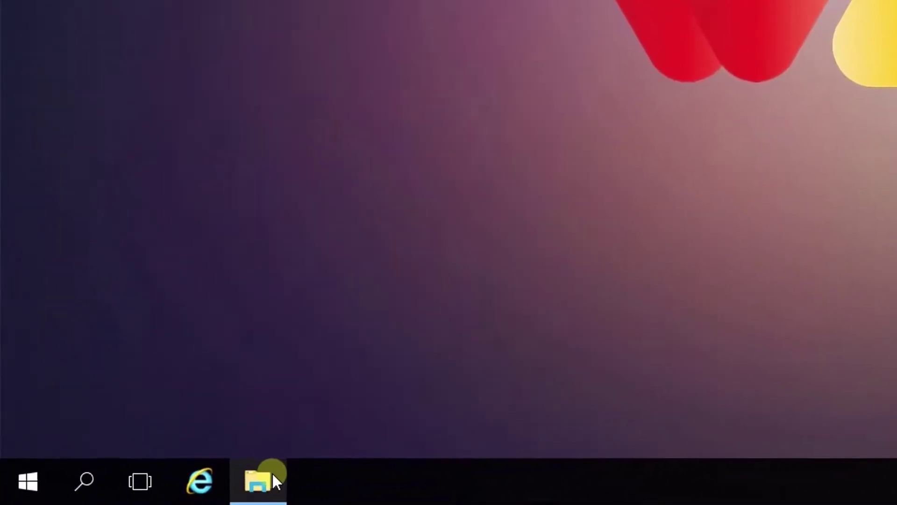
Open File Explorer on Local Disk (C:) and select the demo folder.
click(265, 481)
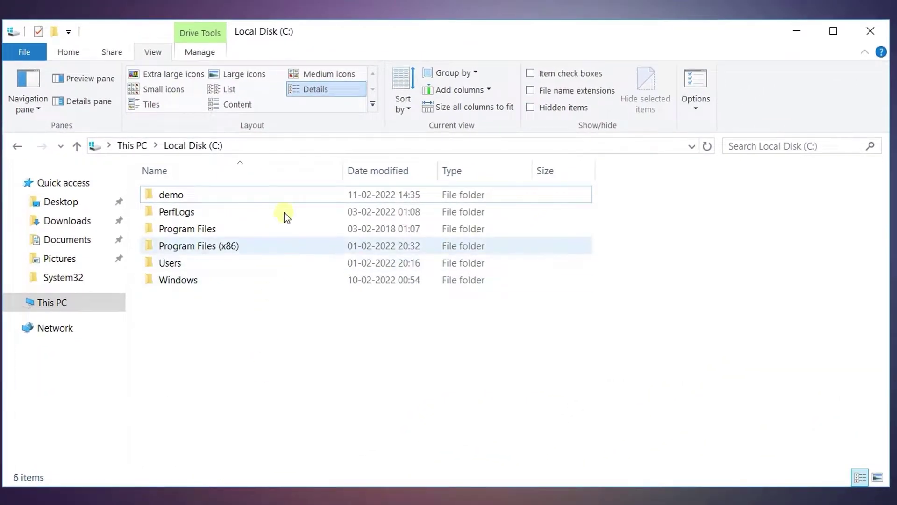
click(289, 197)
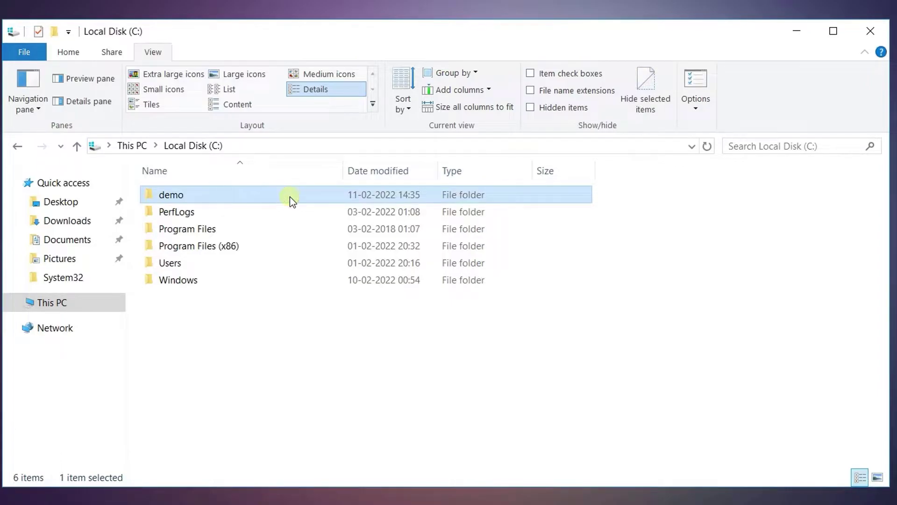
Show the Security tab of the demo folder's Properties, listing its four groups or users.
right_click(290, 196)
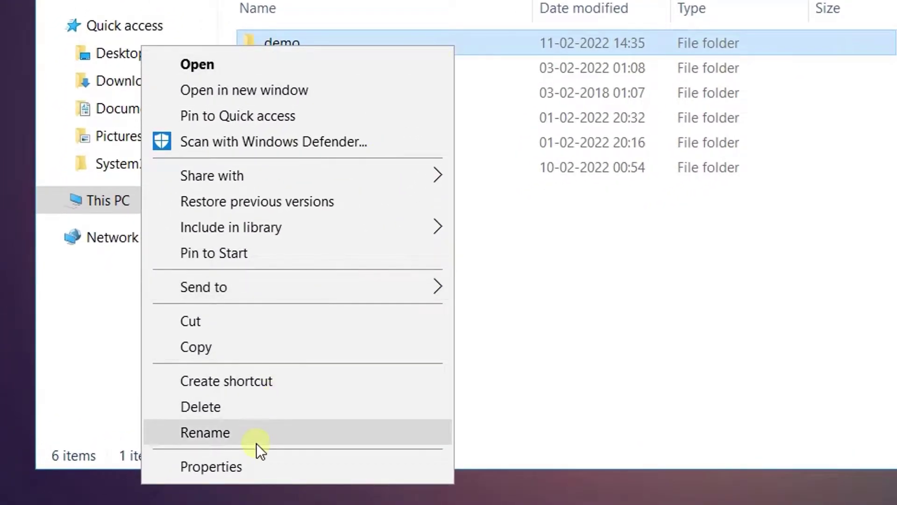
click(251, 458)
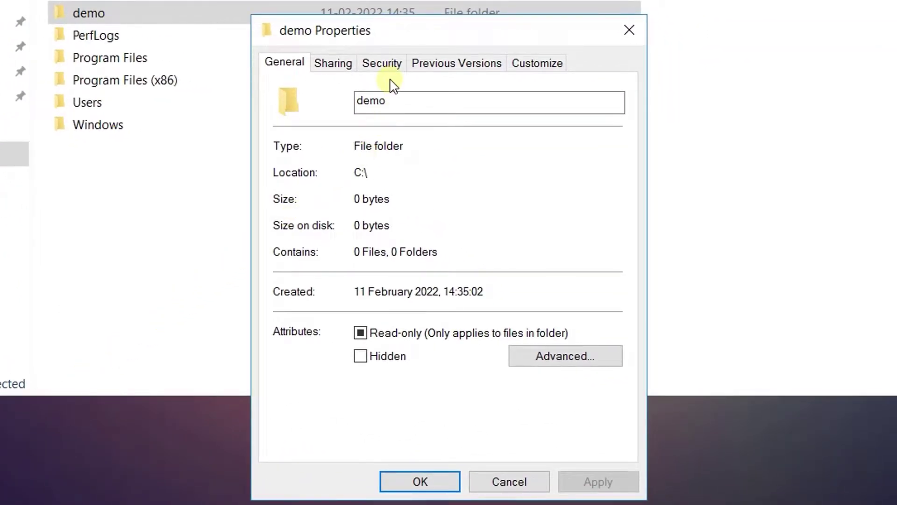
click(384, 67)
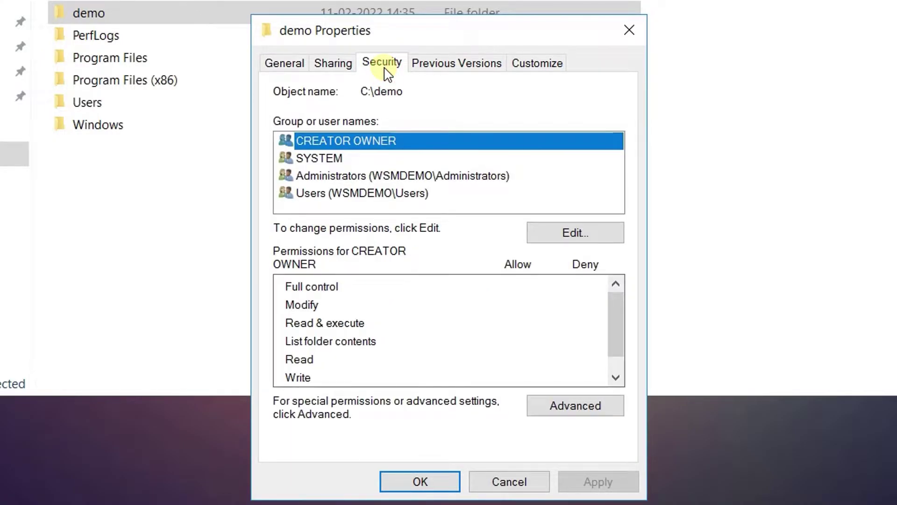
Allow Full control for the Users group on demo, then apply and confirm.
click(546, 238)
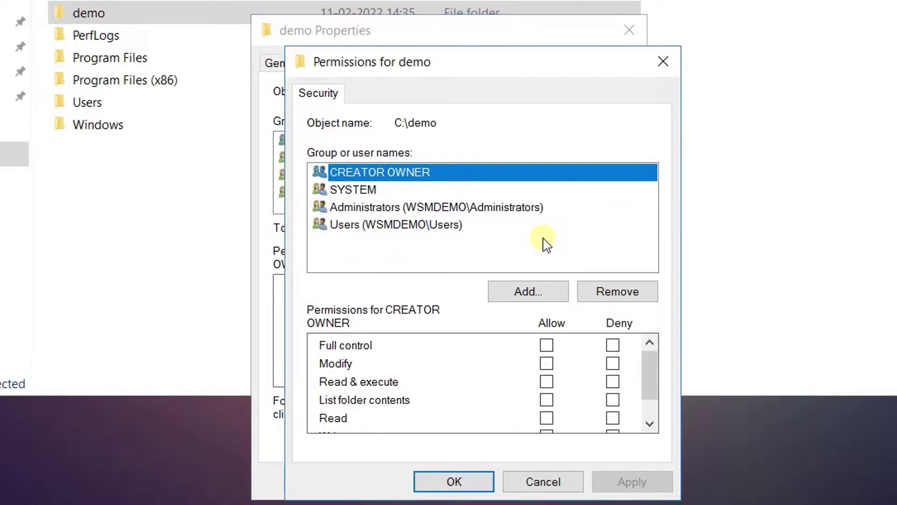
click(422, 228)
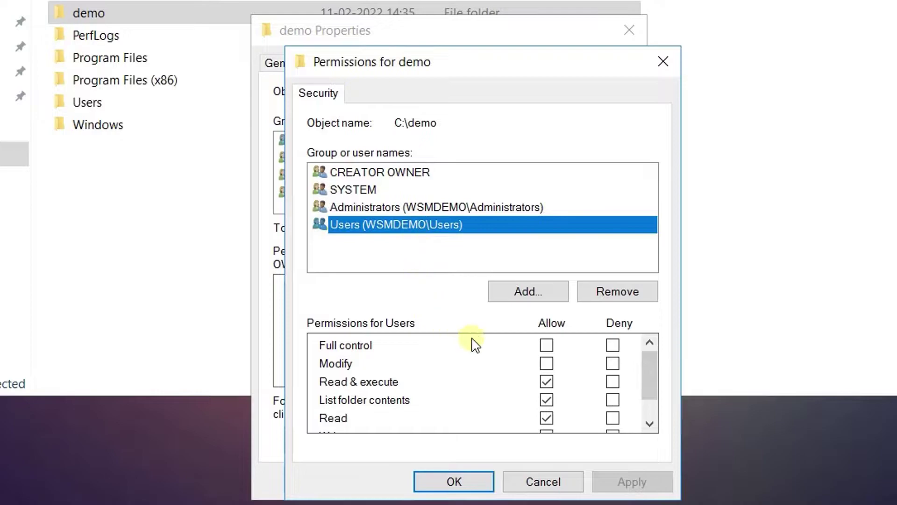
click(547, 345)
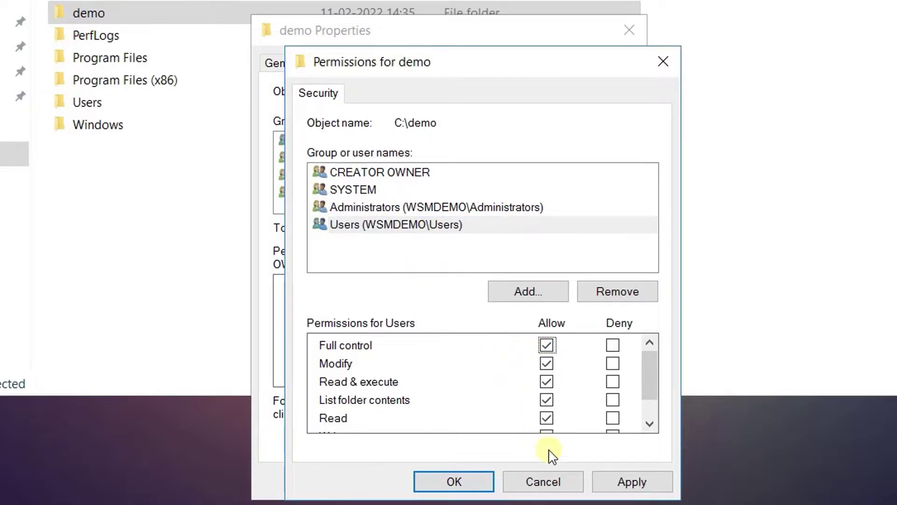
click(631, 482)
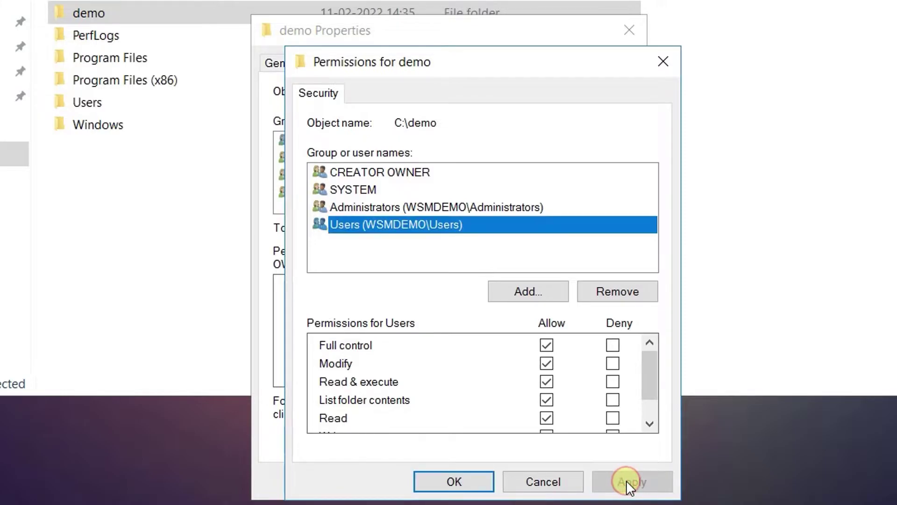
click(455, 482)
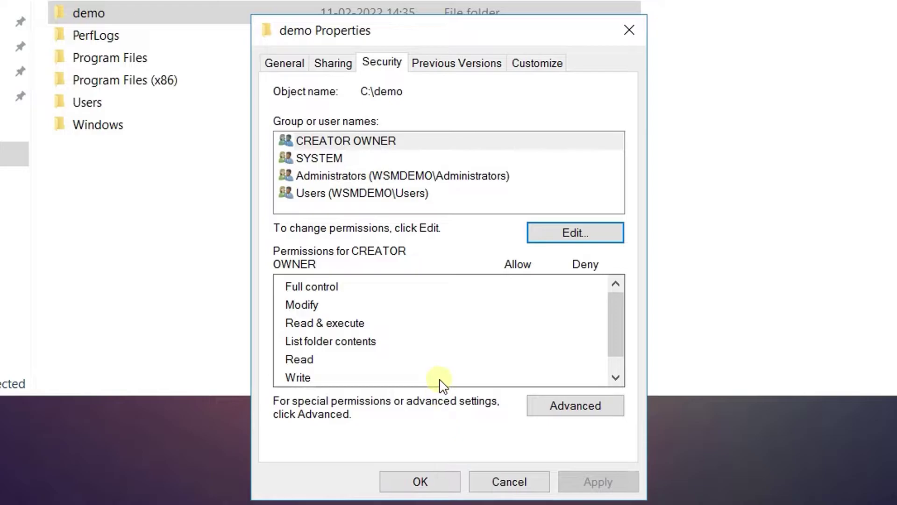
Remove the CREATOR OWNER entry in demo's Advanced Security Settings, then apply and confirm.
click(575, 406)
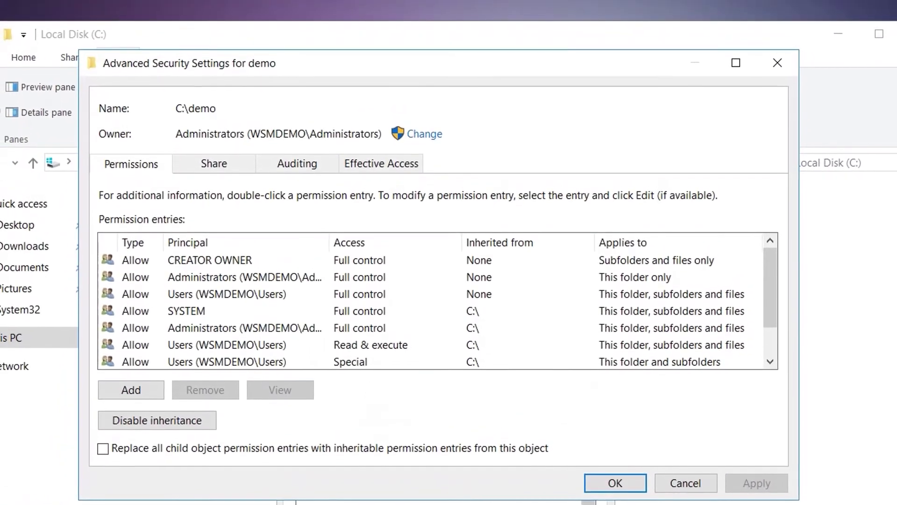
click(241, 259)
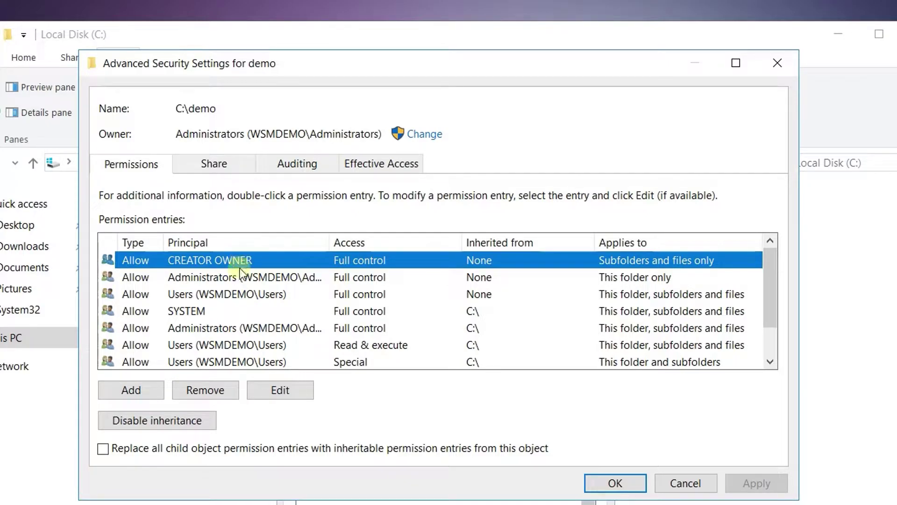
click(213, 387)
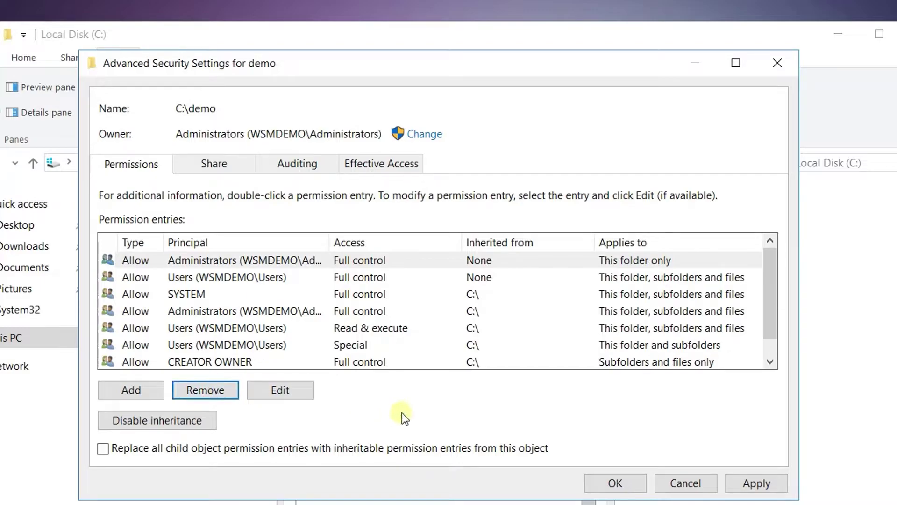
click(769, 483)
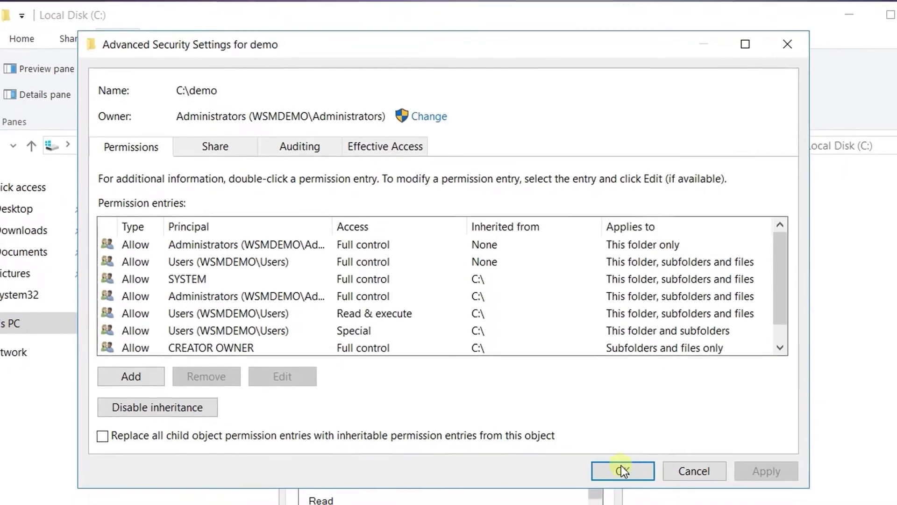
click(617, 482)
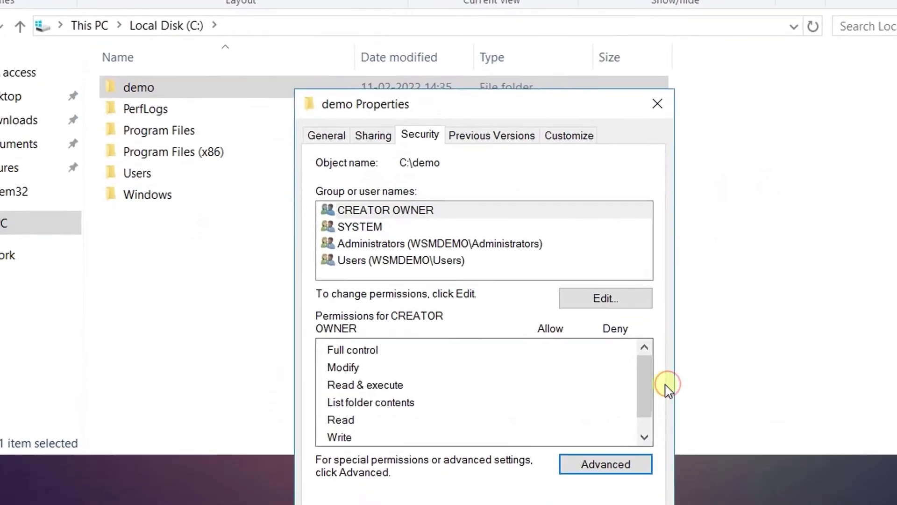
Close demo's Properties, then reselect demo and show its right-click menu.
click(481, 482)
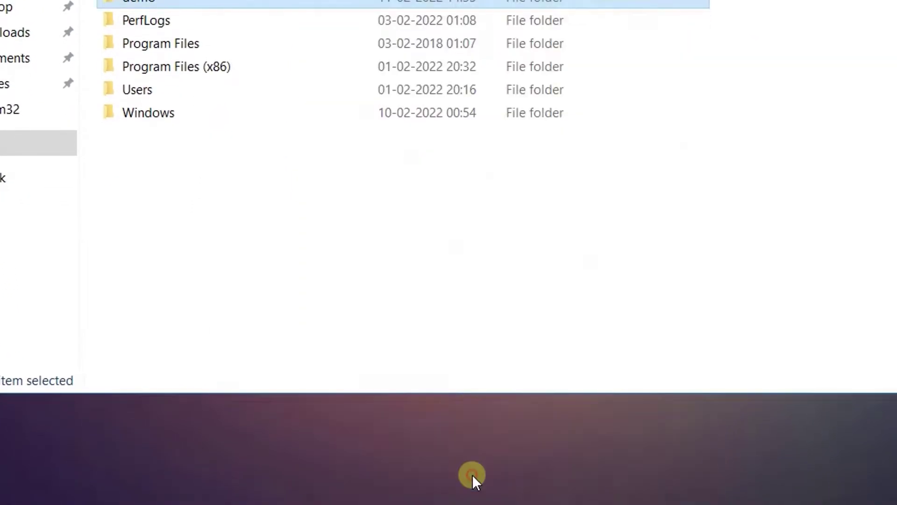
click(335, 247)
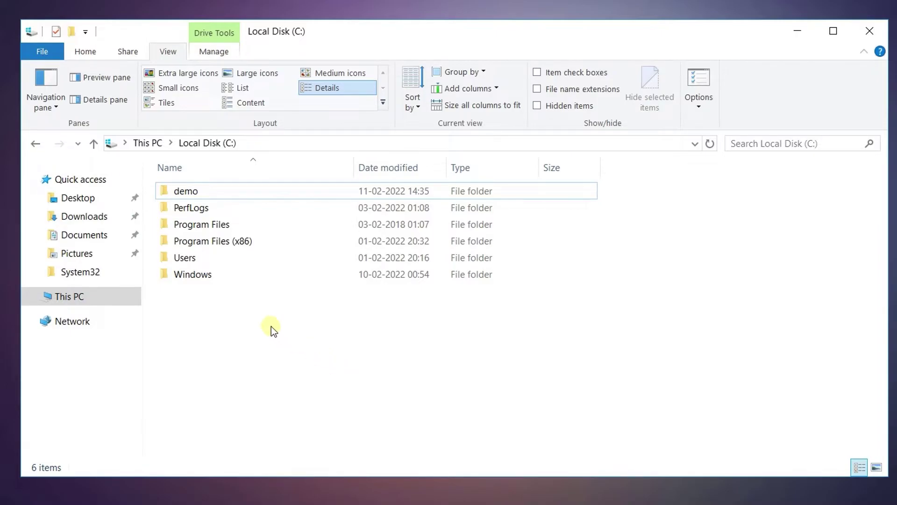
click(199, 193)
right_click(198, 193)
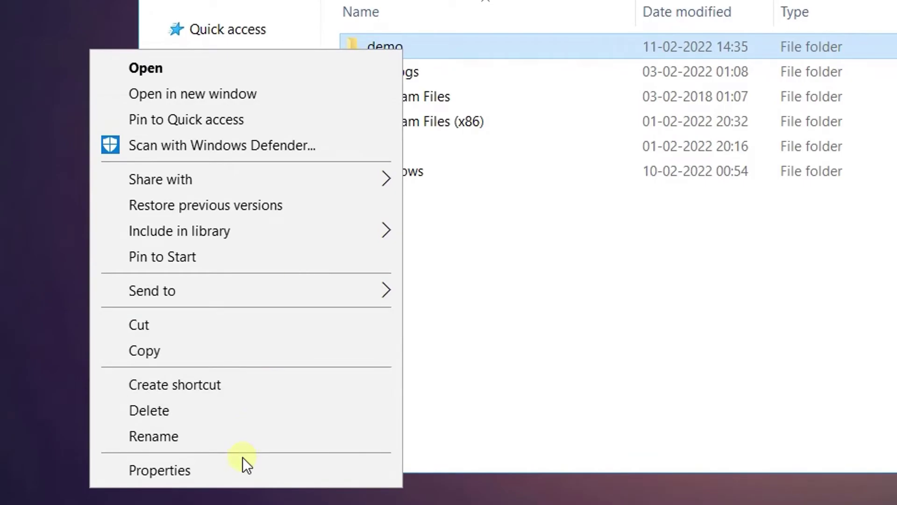
Show the Advanced Sharing settings from the Sharing tab of demo's Properties.
click(242, 467)
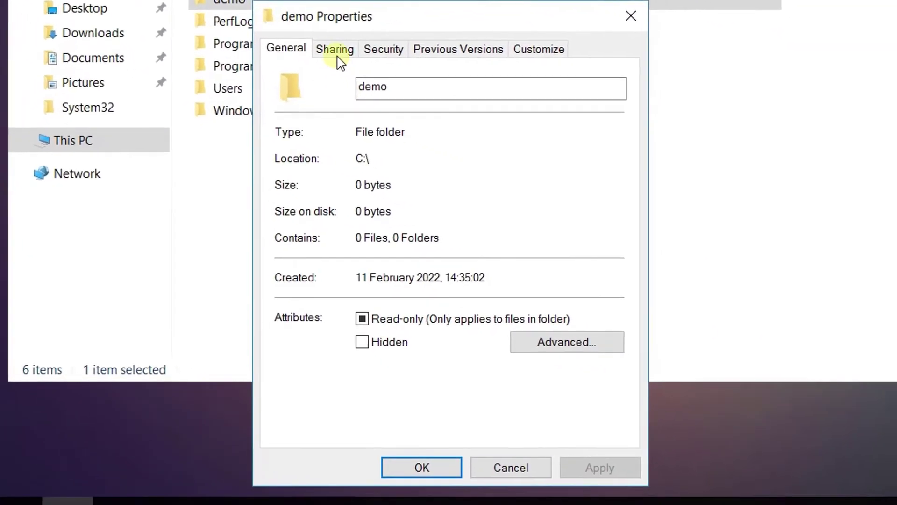
click(373, 61)
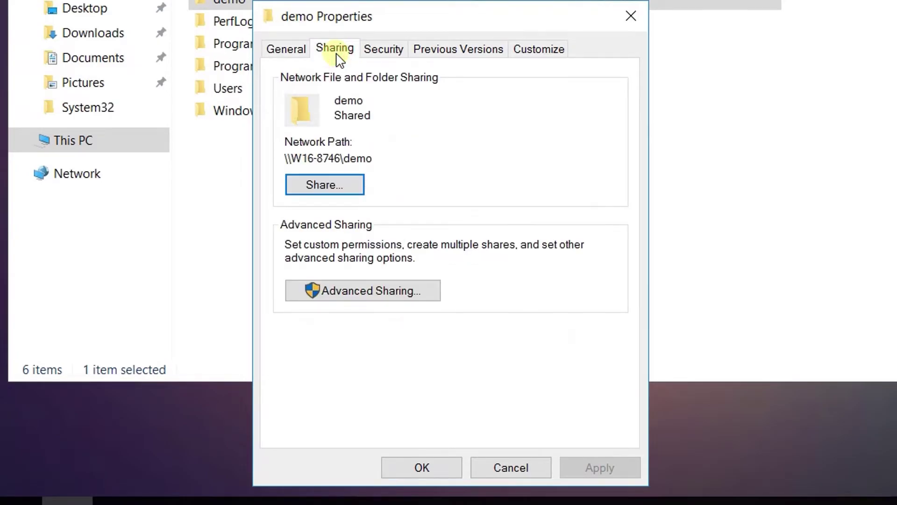
click(307, 294)
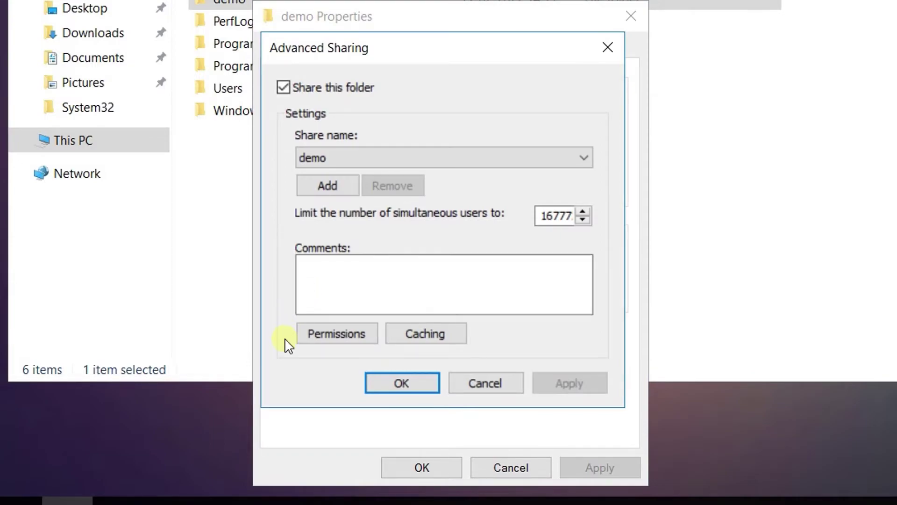
Allow Full Control for Everyone in demo's share permissions, then apply and confirm.
click(310, 340)
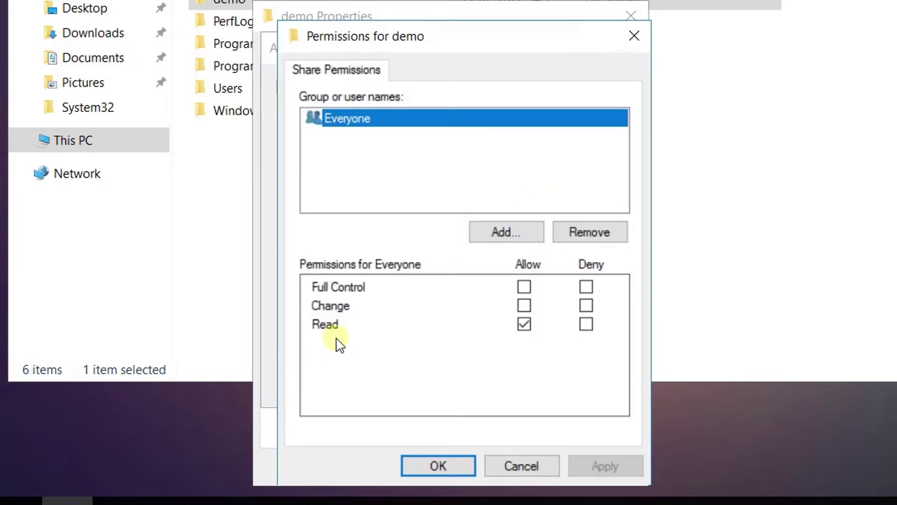
click(524, 288)
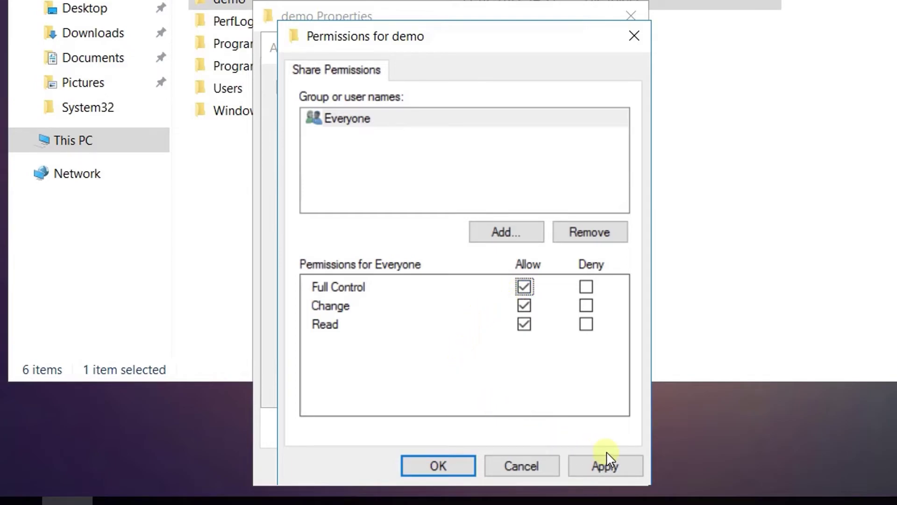
click(605, 465)
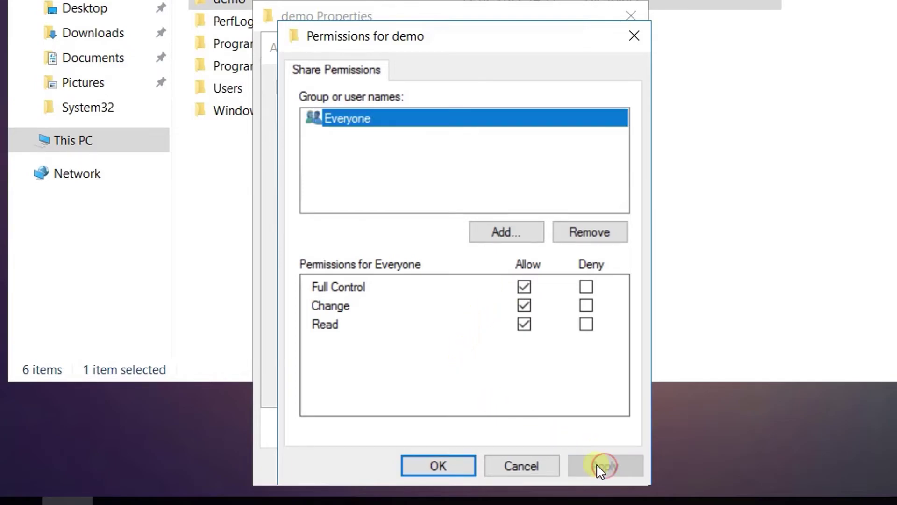
click(461, 465)
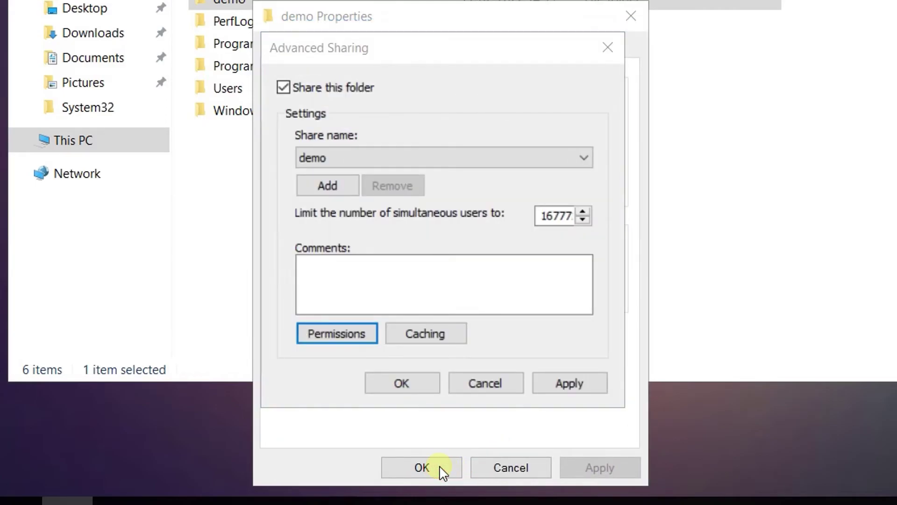
Confirm Advanced Sharing, close demo's Properties and close File Explorer.
click(402, 384)
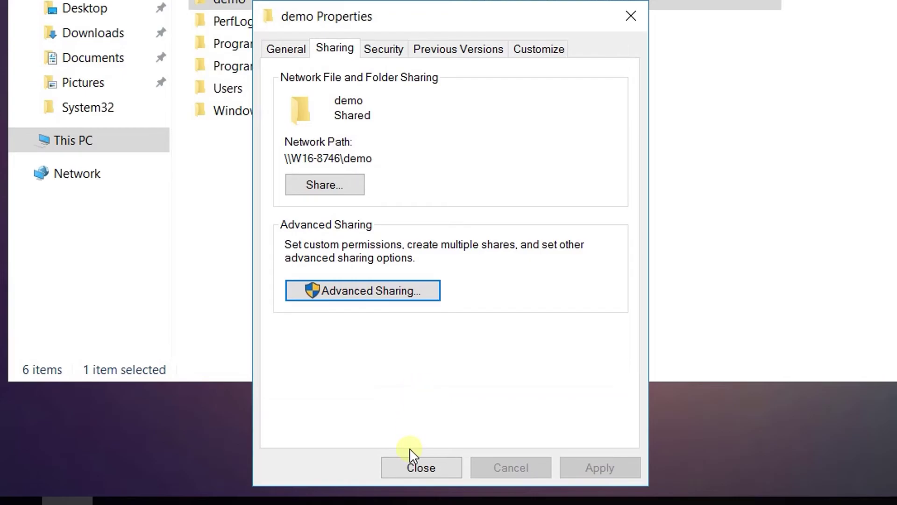
click(418, 466)
click(474, 326)
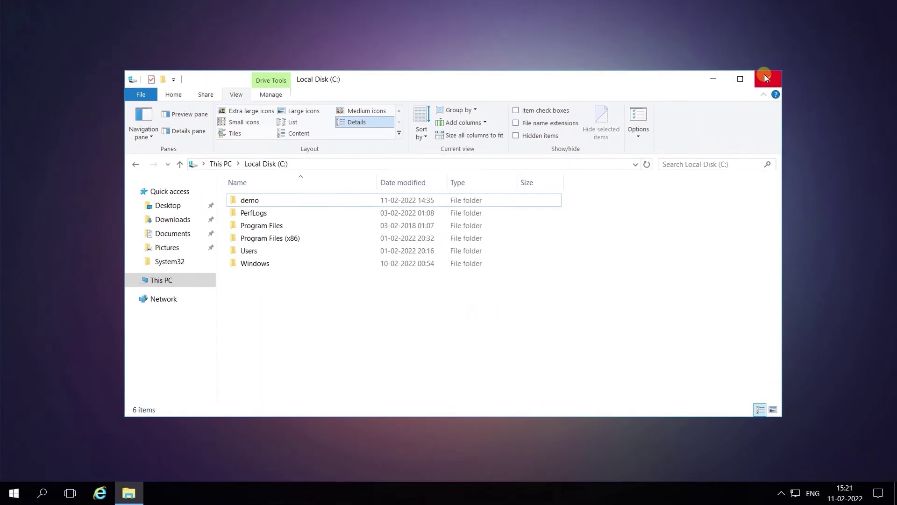
click(764, 75)
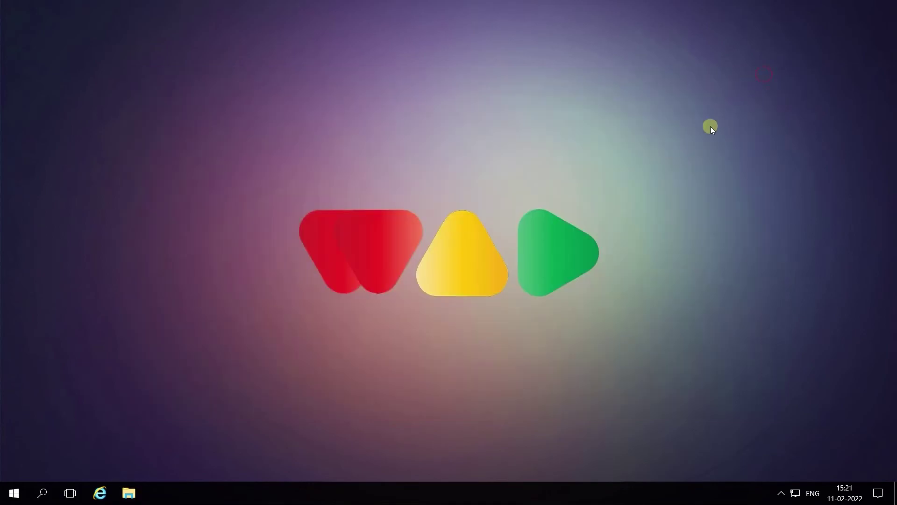